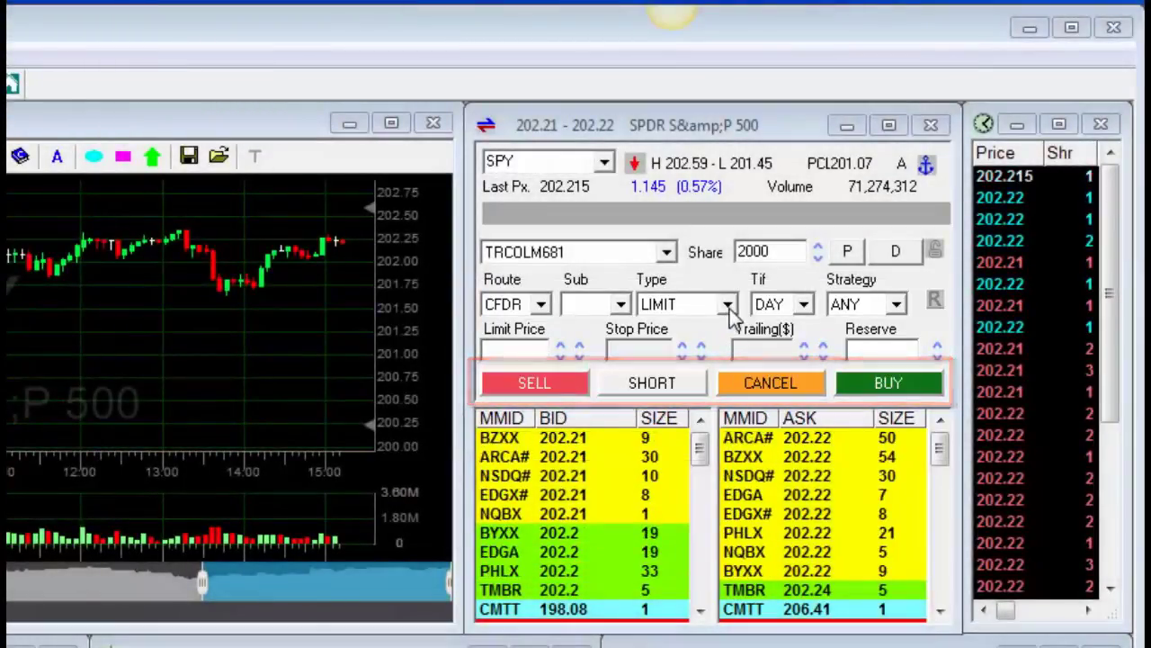
Step: Keep LIMIT as the order type and replace SPY with JPM (JPMorgan Chase) in the order window
{"action": "left_click", "coordinate": [729, 306]}
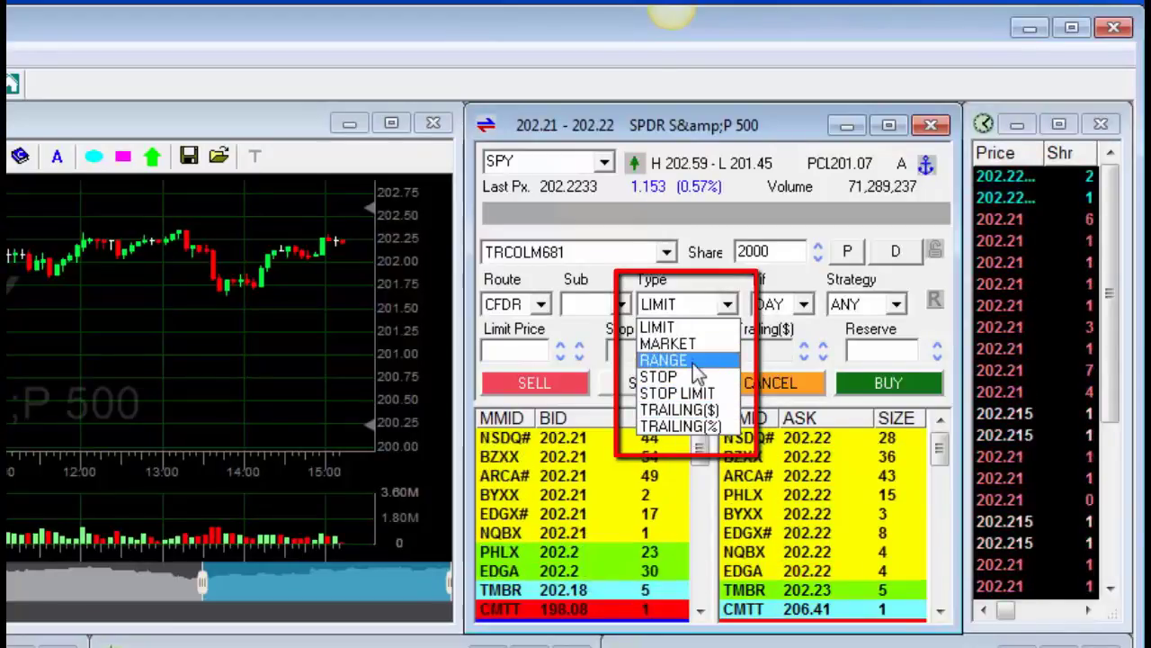
{"action": "left_click", "coordinate": [689, 329]}
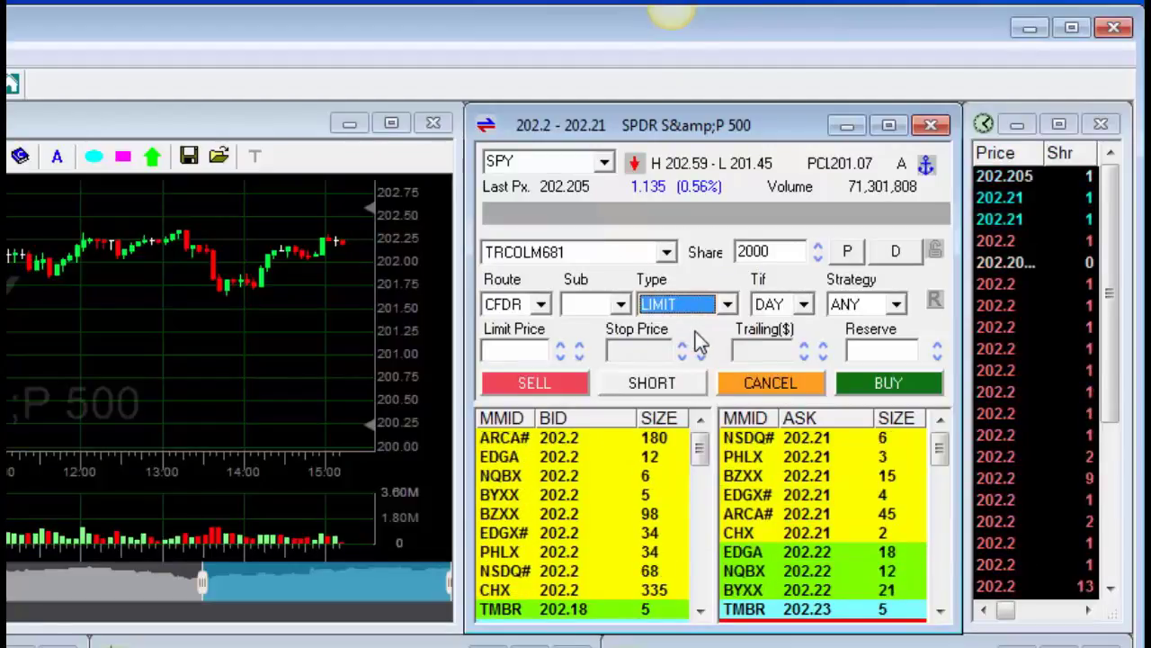
{"action": "left_click", "coordinate": [535, 164]}
{"action": "type", "text": "J"}
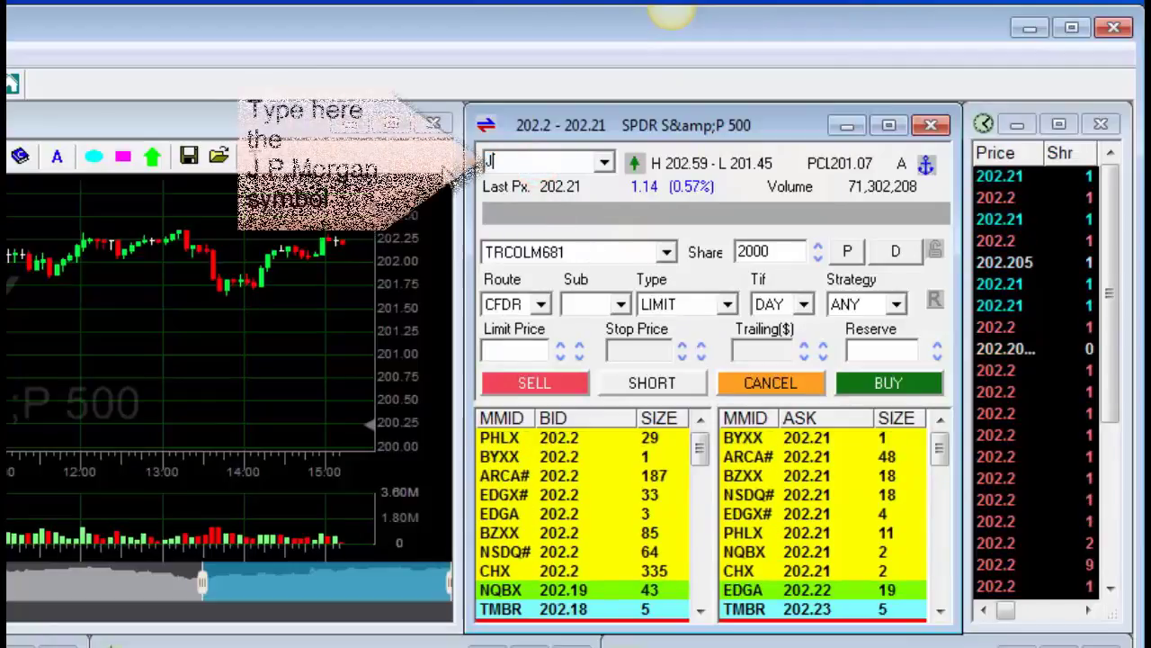
{"action": "type", "text": "PM"}
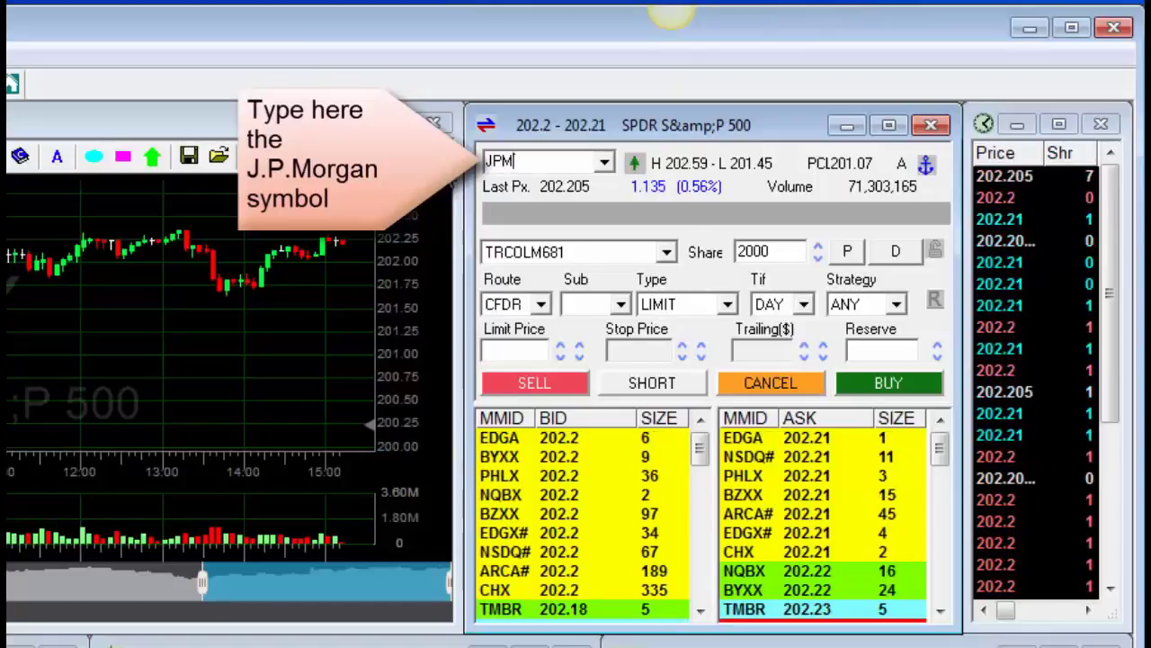
{"action": "key", "text": "Return"}
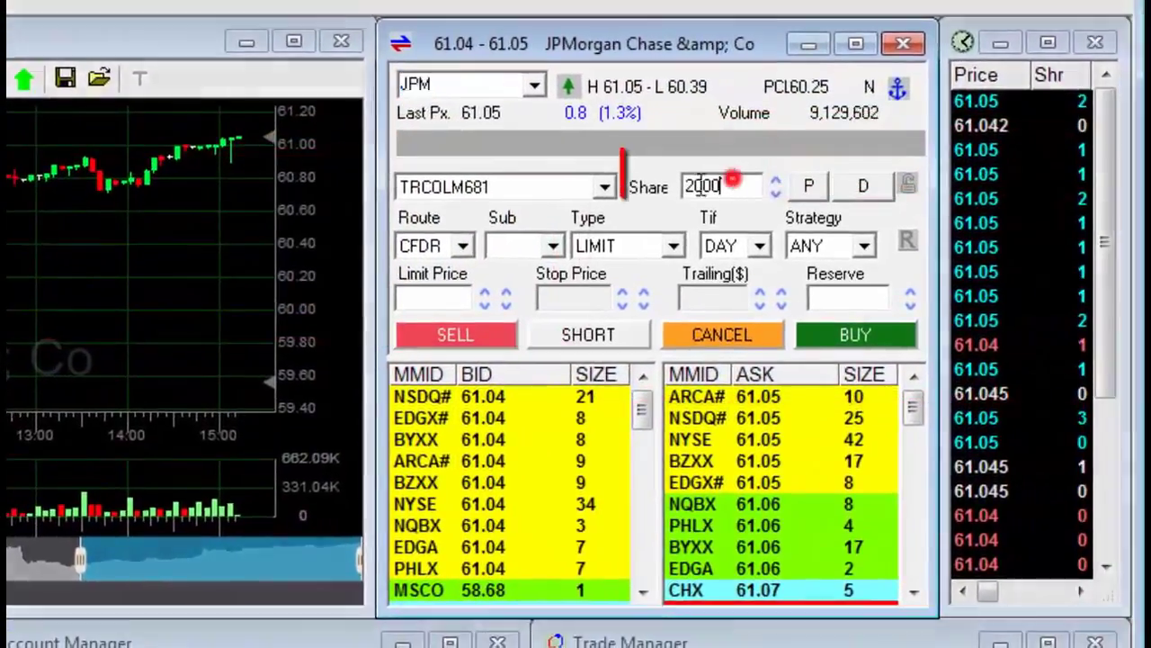
Step: Place a JPM buy order for 100 shares with a 61.09 limit price
{"action": "double_click", "coordinate": [702, 185]}
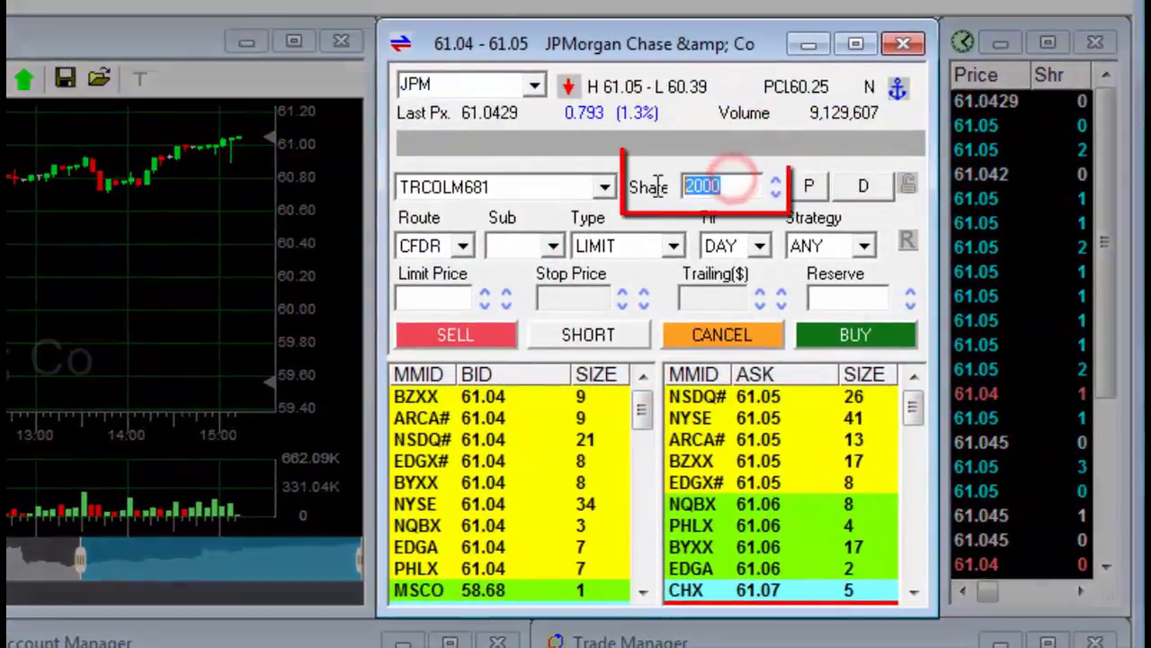
{"action": "type", "text": "1"}
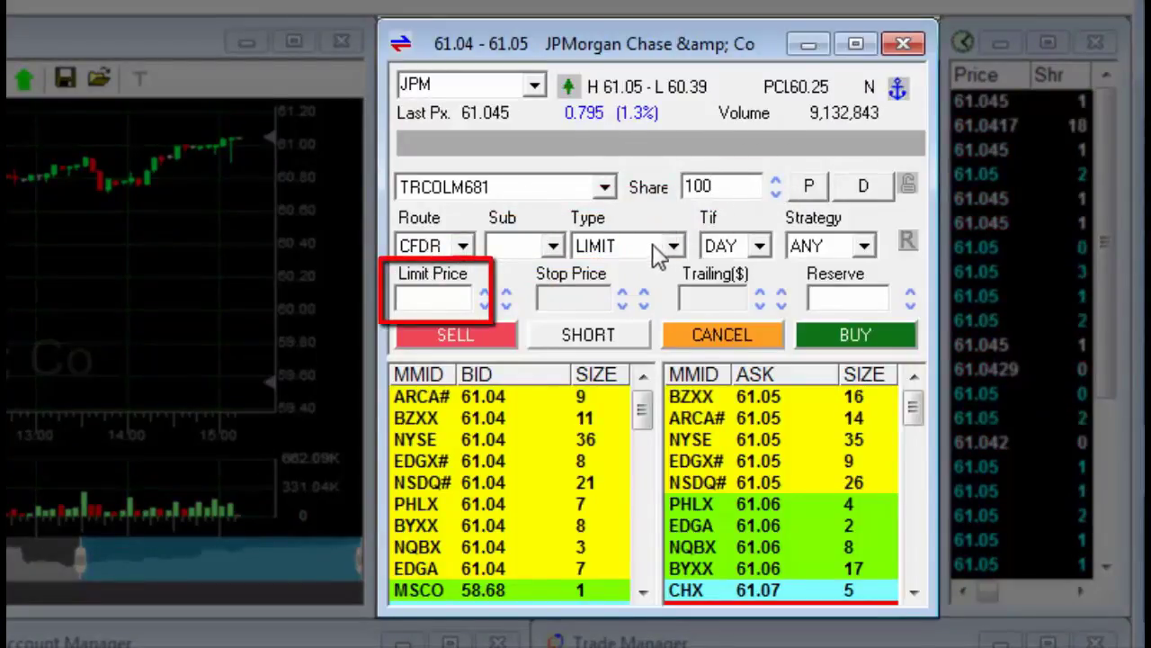
{"action": "left_click", "coordinate": [459, 301]}
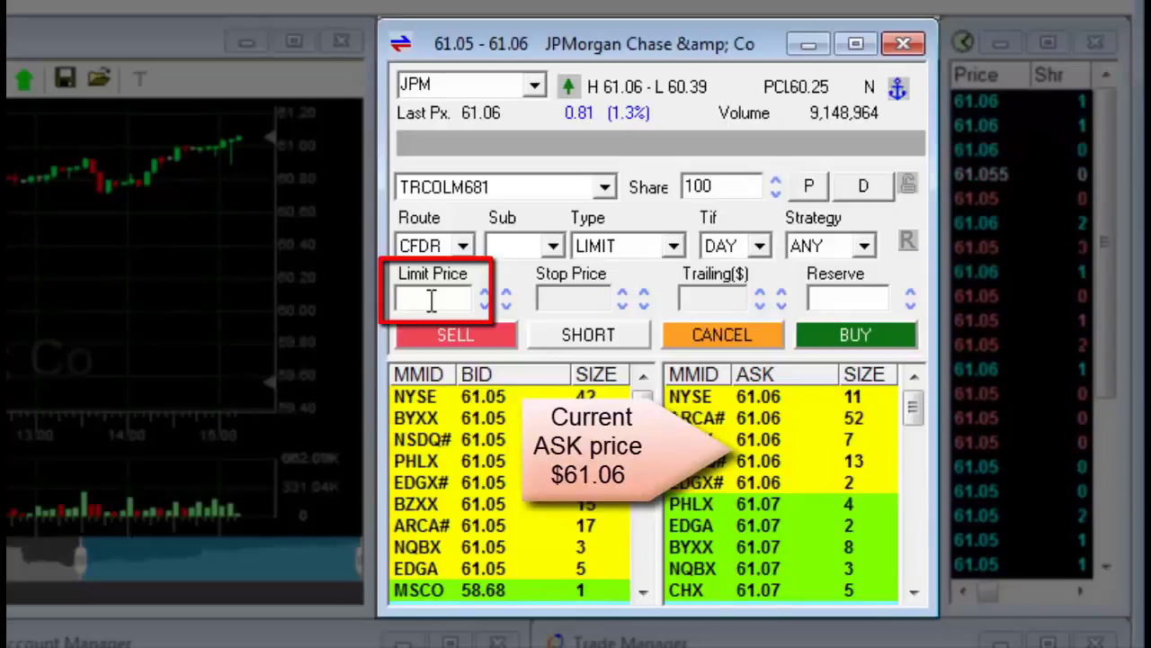
{"action": "type", "text": "1.0"}
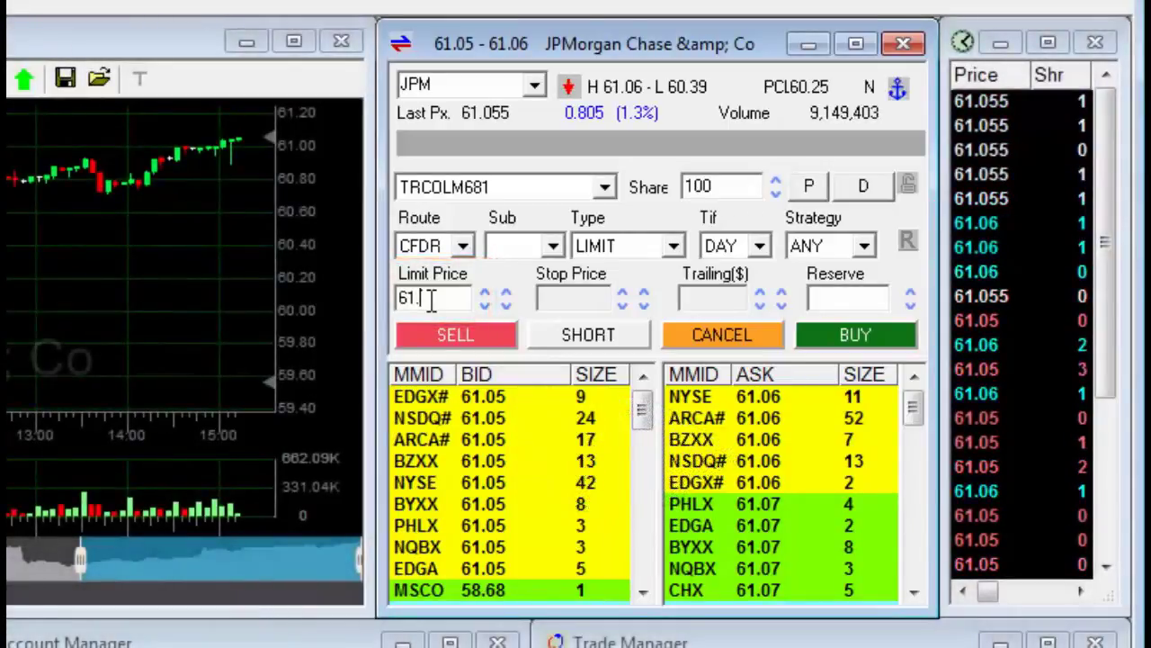
{"action": "type", "text": "9"}
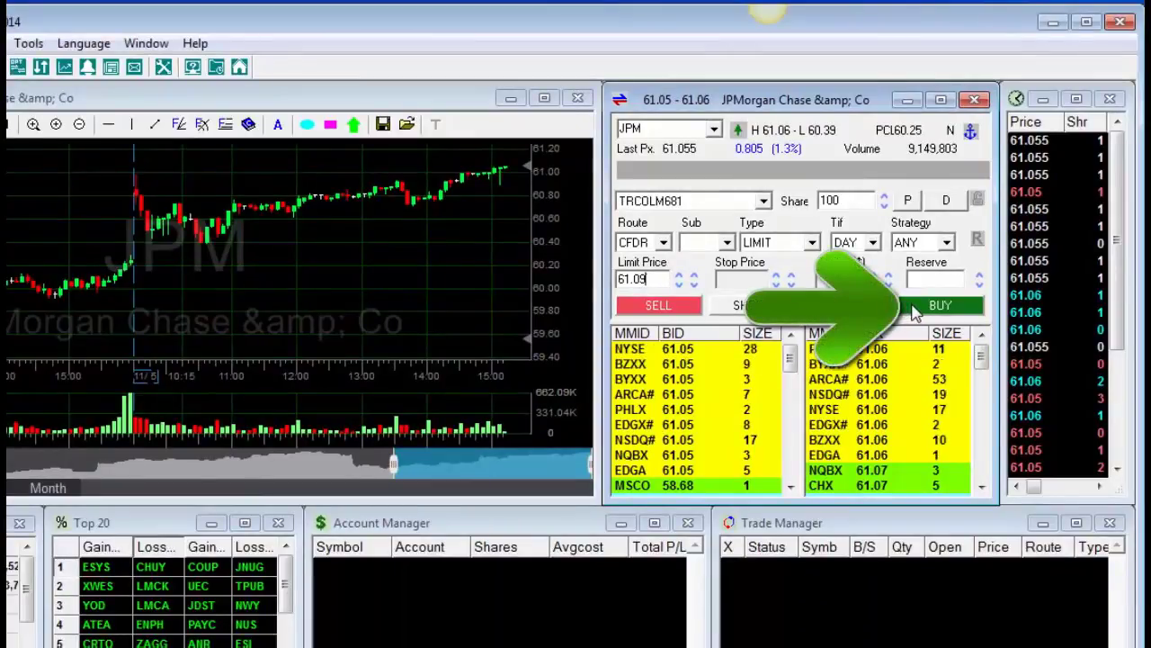
{"action": "left_click", "coordinate": [915, 307]}
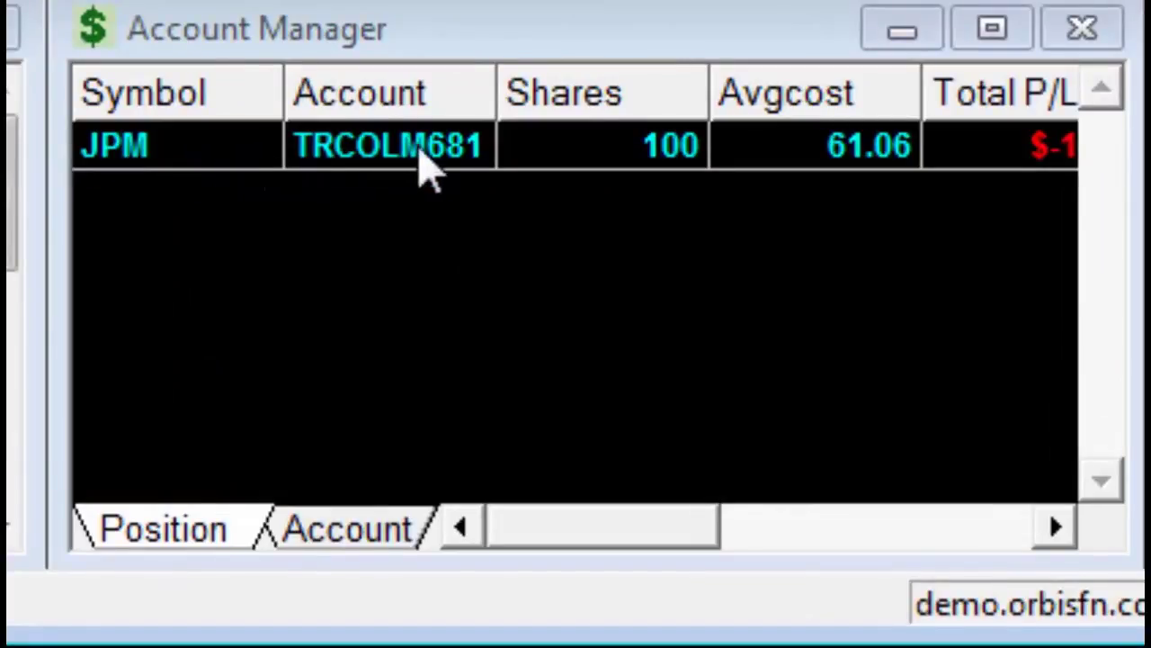
{"action": "left_click", "coordinate": [622, 157]}
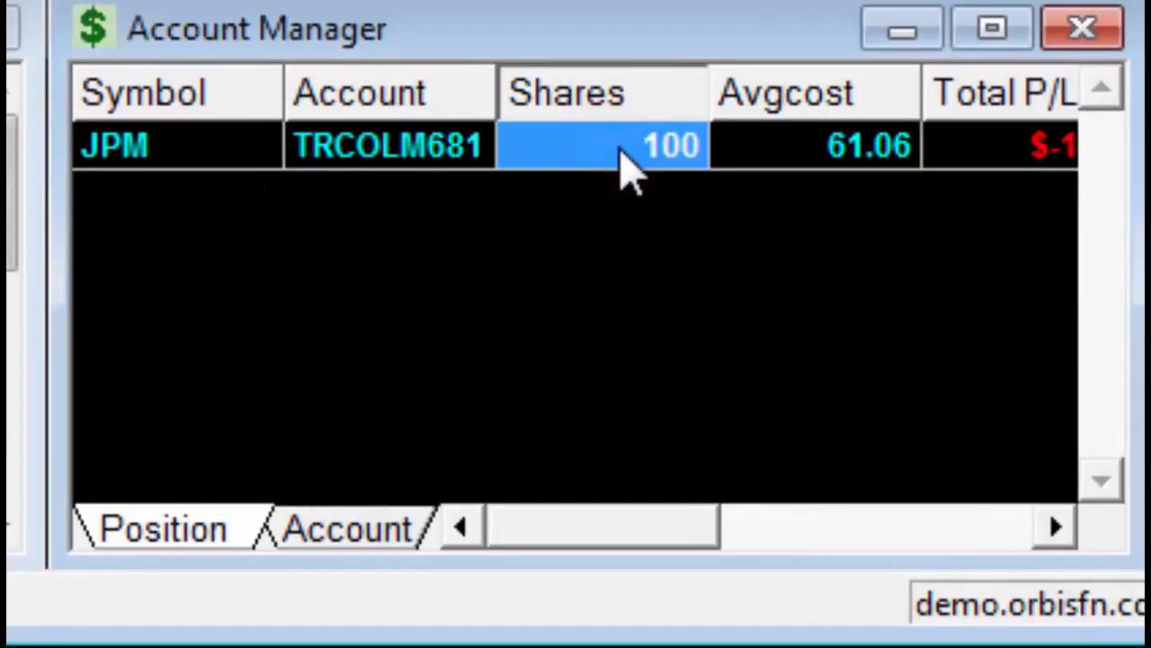
{"action": "left_click", "coordinate": [177, 155]}
{"action": "left_click", "coordinate": [782, 161]}
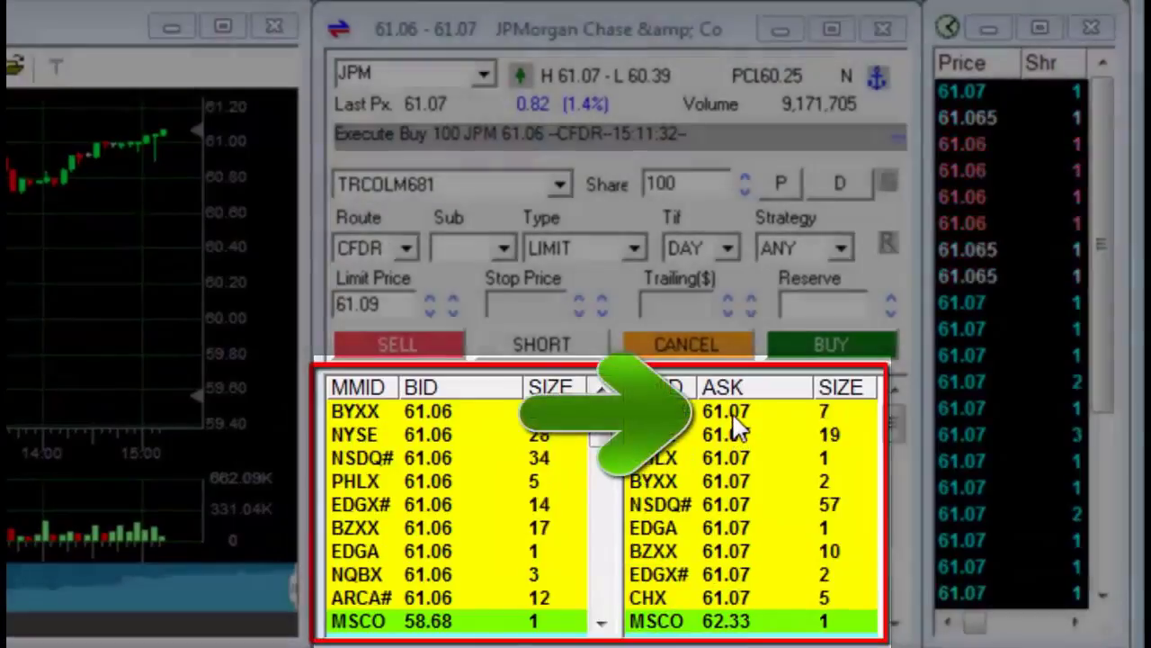
Step: Keep the LIMIT type, step the limit price down to 61.04 and sell 100 JPM shares
{"action": "left_click", "coordinate": [733, 429]}
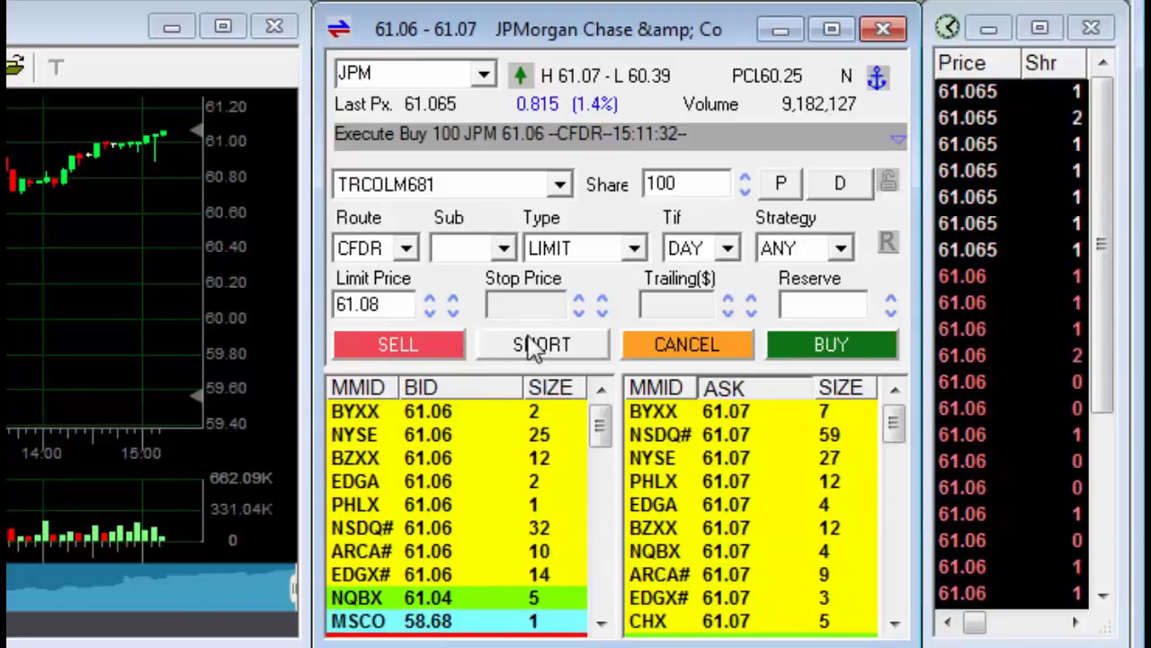
{"action": "left_click", "coordinate": [633, 248]}
{"action": "left_click", "coordinate": [594, 273]}
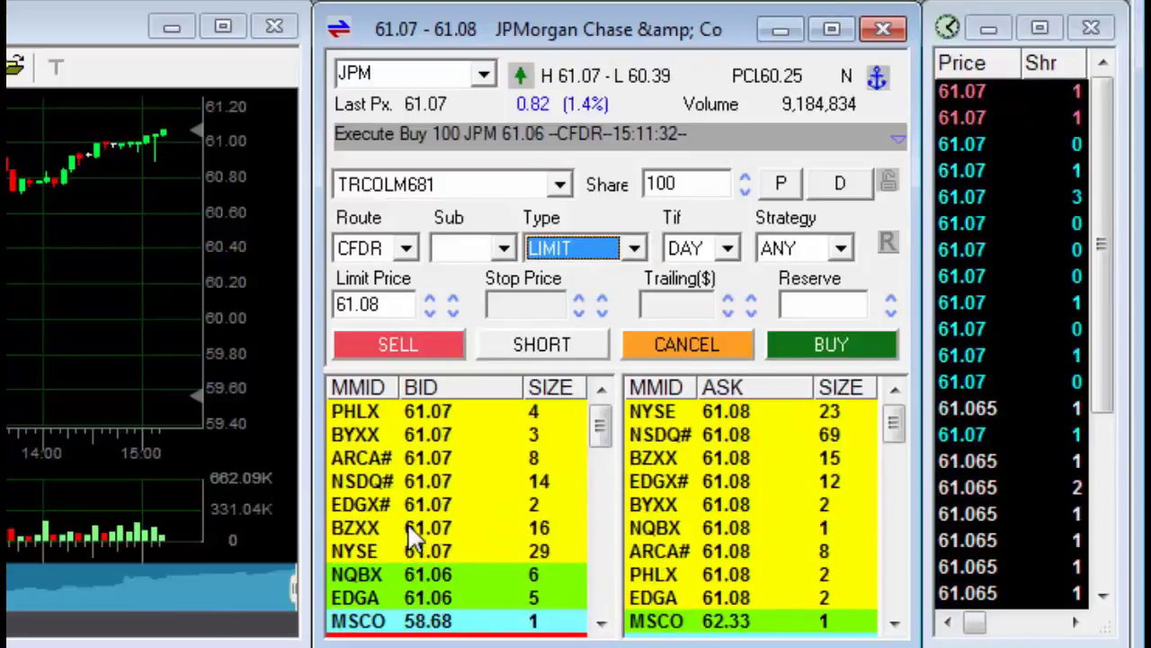
{"action": "left_click", "coordinate": [406, 526]}
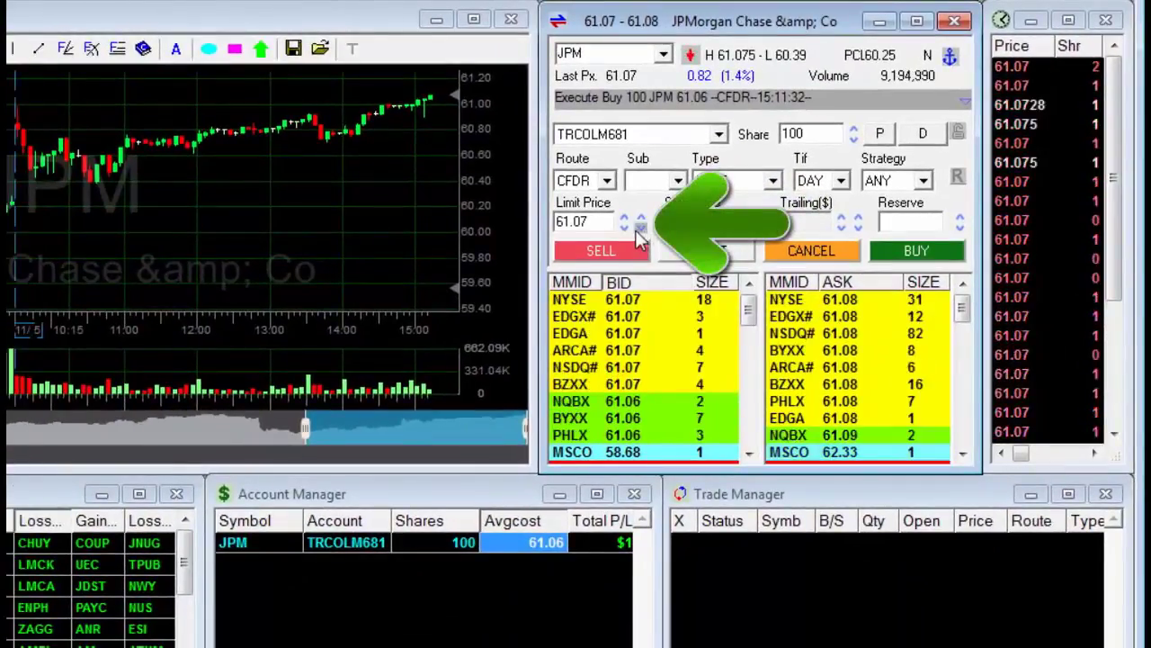
{"action": "left_click", "coordinate": [607, 239]}
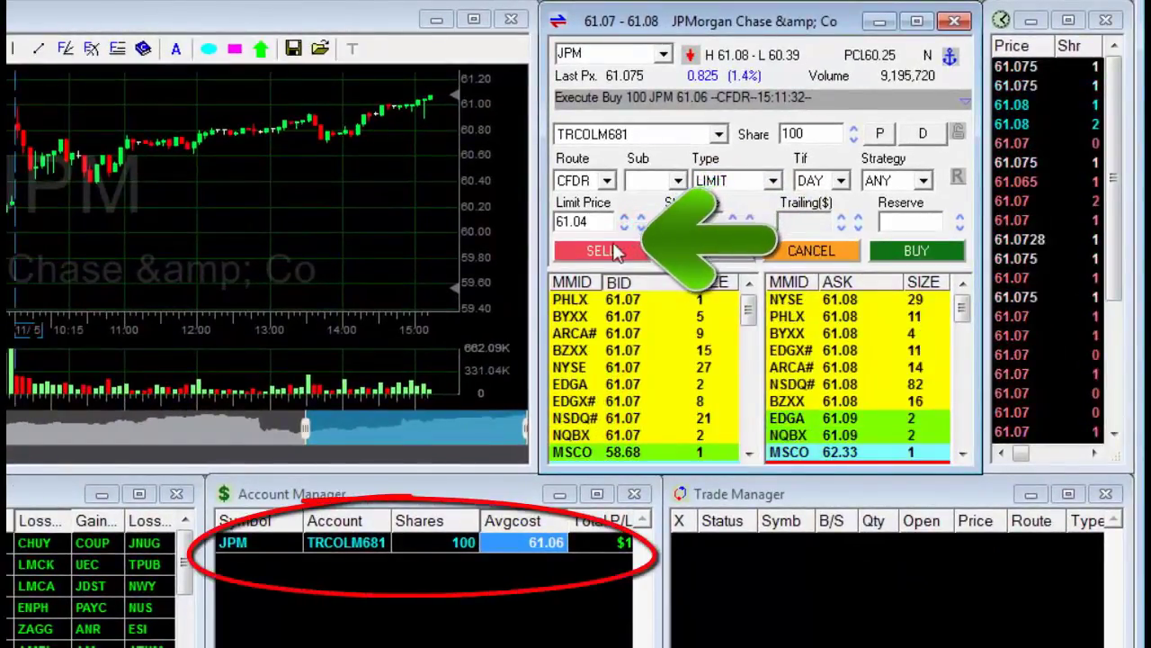
{"action": "left_click", "coordinate": [602, 251]}
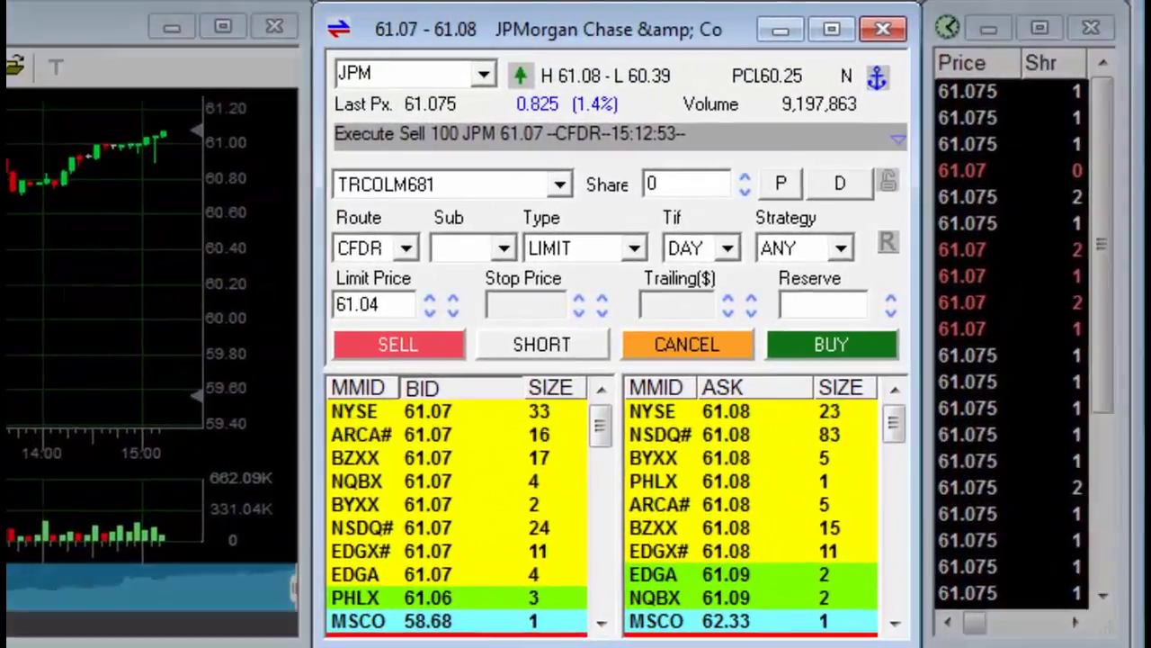
Step: Switch the order type to MARKET, then reload the default LIMIT settings with the price cleared
{"action": "left_click", "coordinate": [634, 249]}
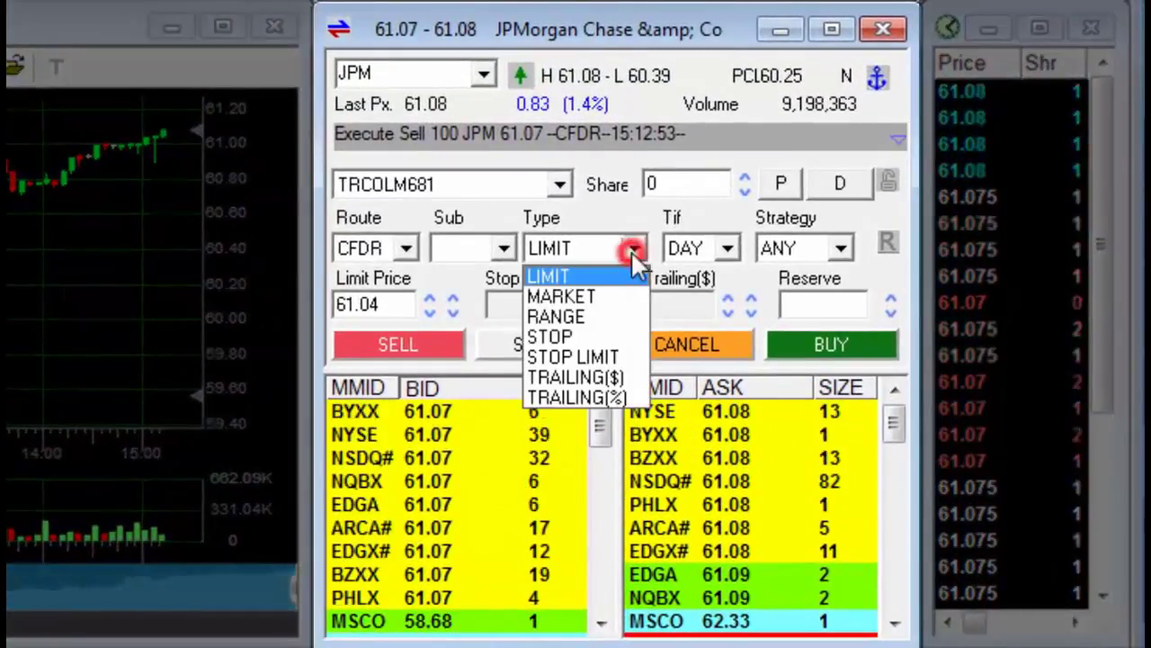
{"action": "left_click", "coordinate": [597, 298]}
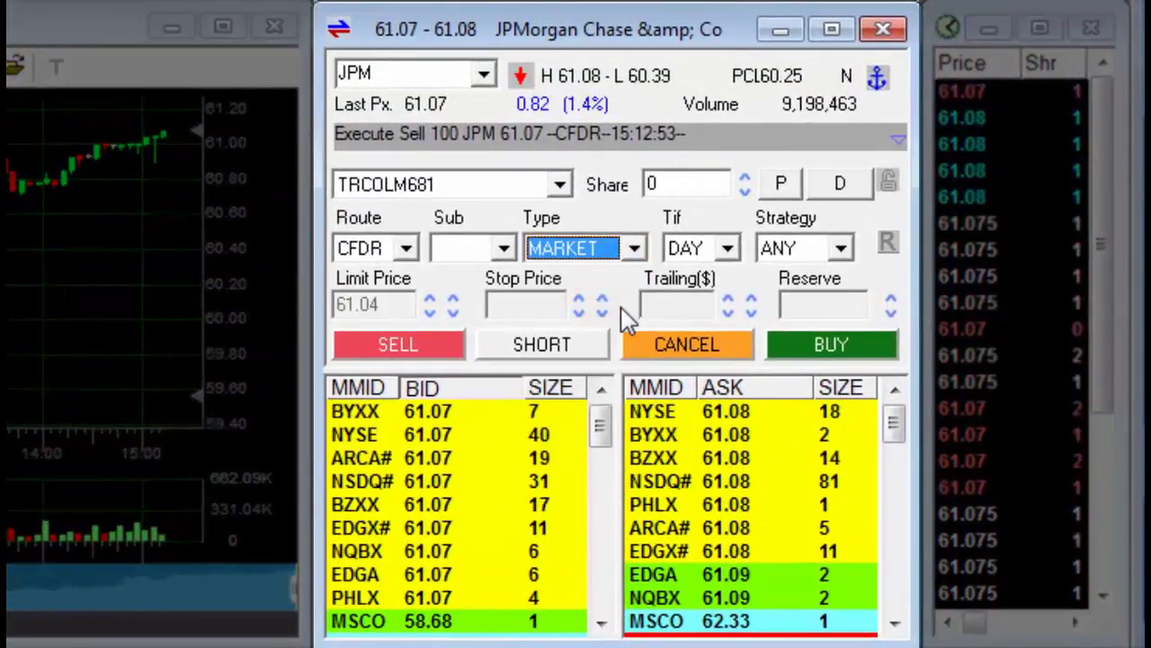
{"action": "left_click", "coordinate": [829, 191]}
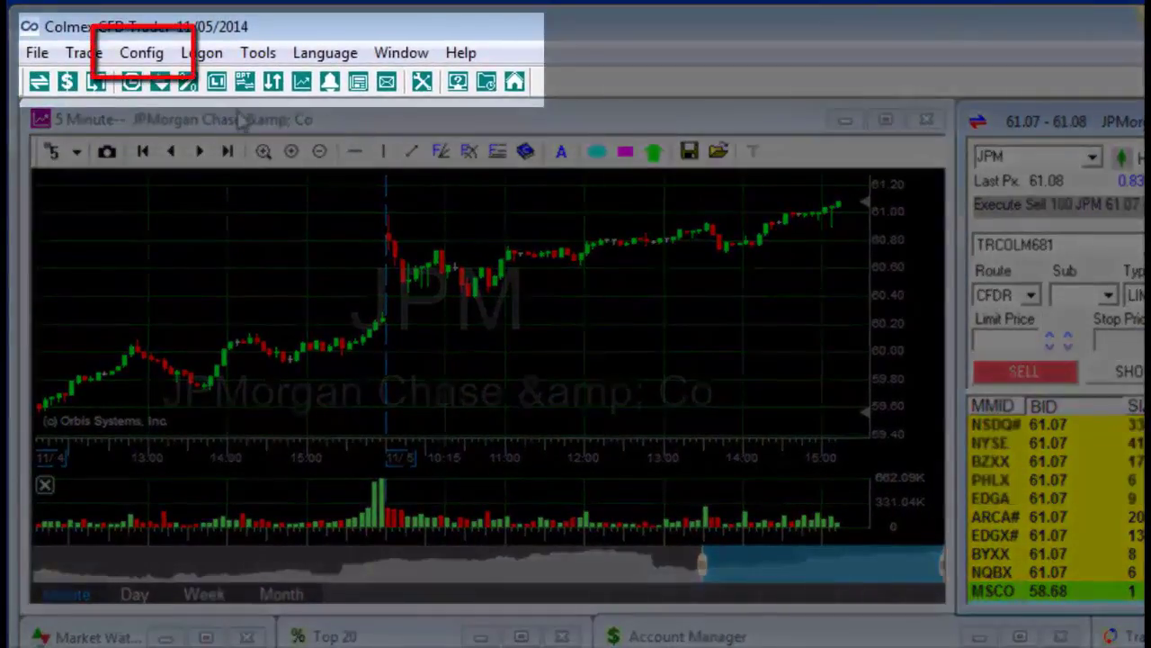
{"action": "left_click", "coordinate": [142, 52]}
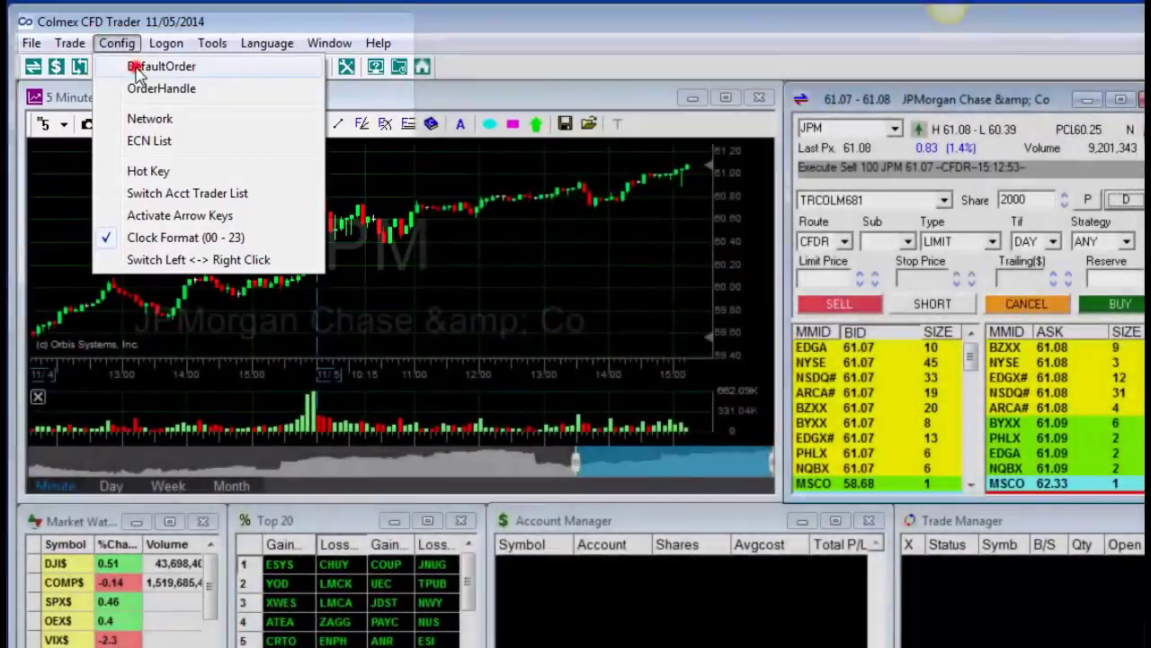
{"action": "left_click", "coordinate": [144, 67]}
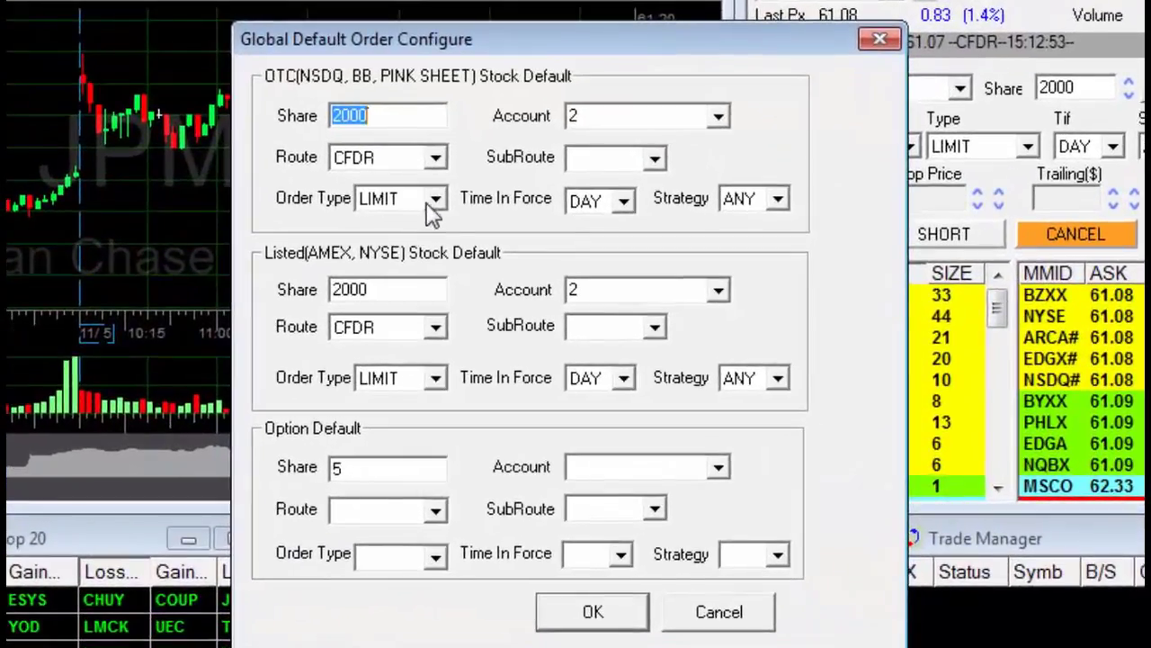
{"action": "left_click", "coordinate": [487, 230]}
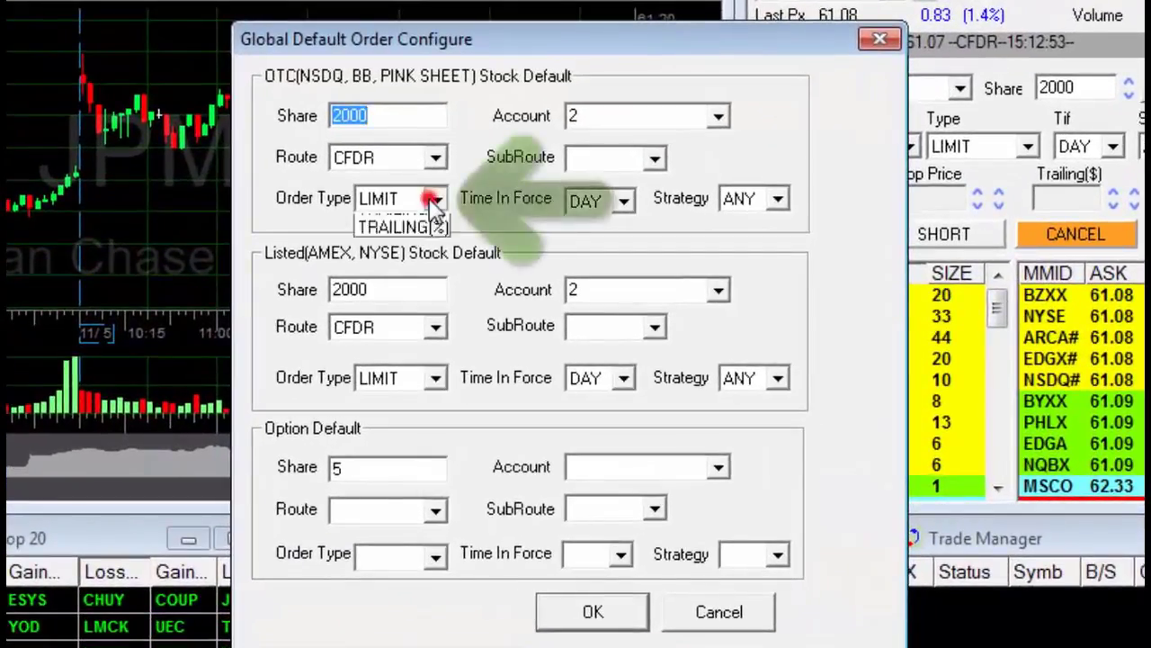
{"action": "left_click", "coordinate": [472, 254]}
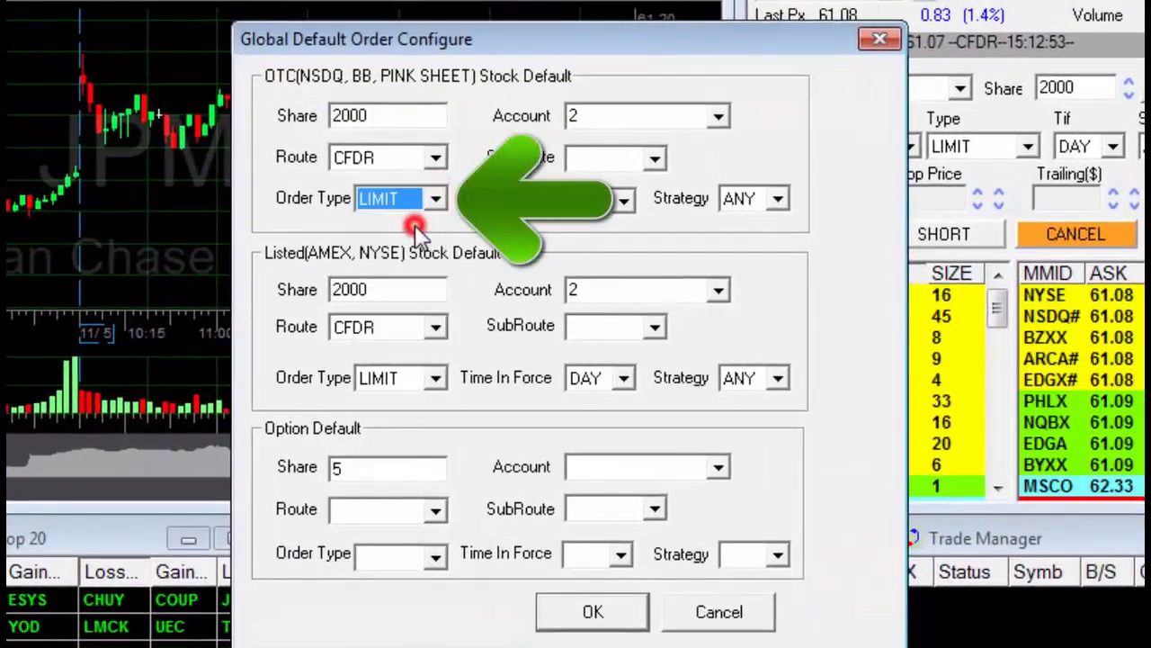
{"action": "left_click", "coordinate": [436, 377]}
{"action": "left_click", "coordinate": [417, 406]}
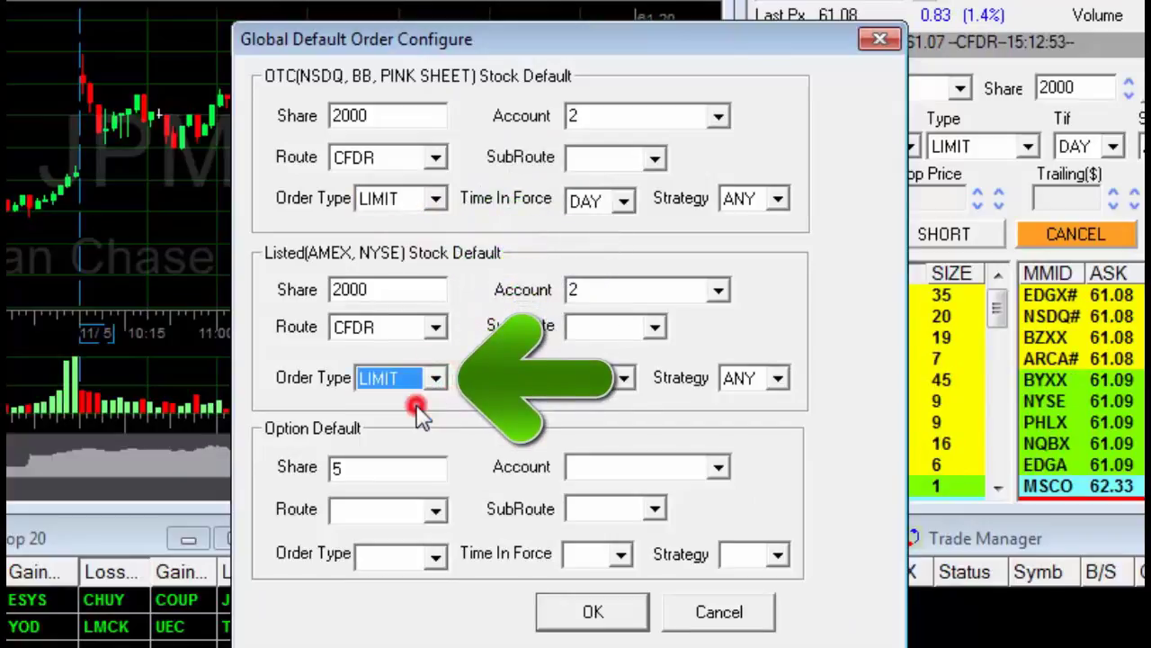
{"action": "left_click", "coordinate": [593, 612]}
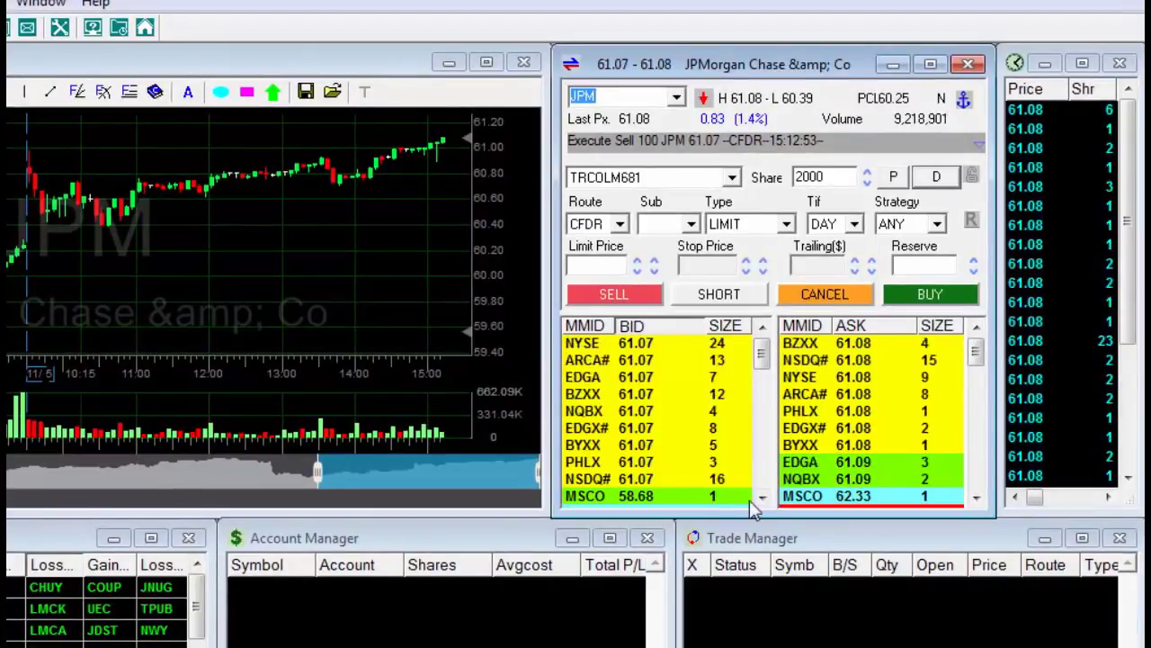
Step: Keep the JPM order as LIMIT, lower the limit price to 61.06, and short 100 shares
{"action": "key", "text": "F1"}
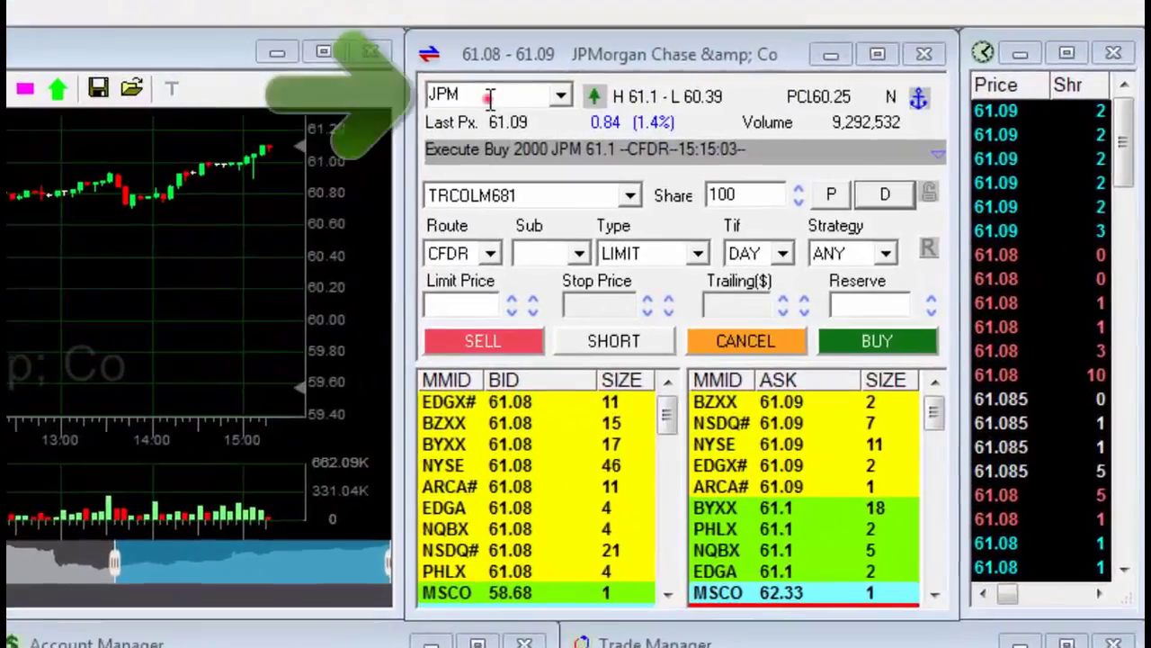
{"action": "left_click", "coordinate": [618, 95]}
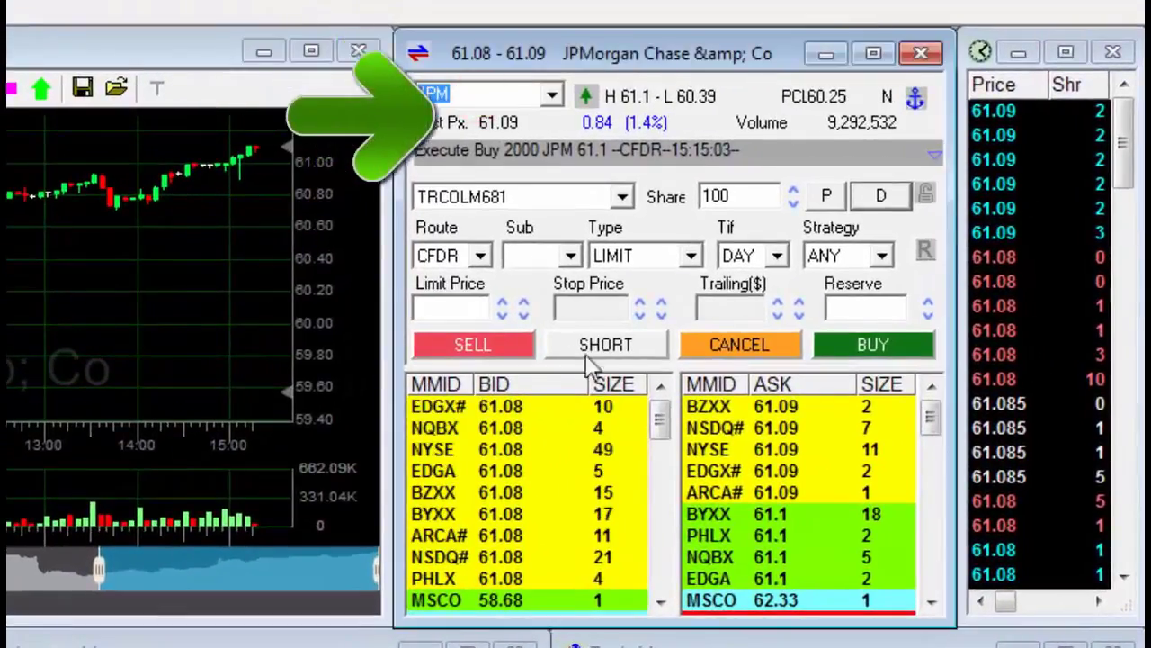
{"action": "left_click", "coordinate": [644, 256]}
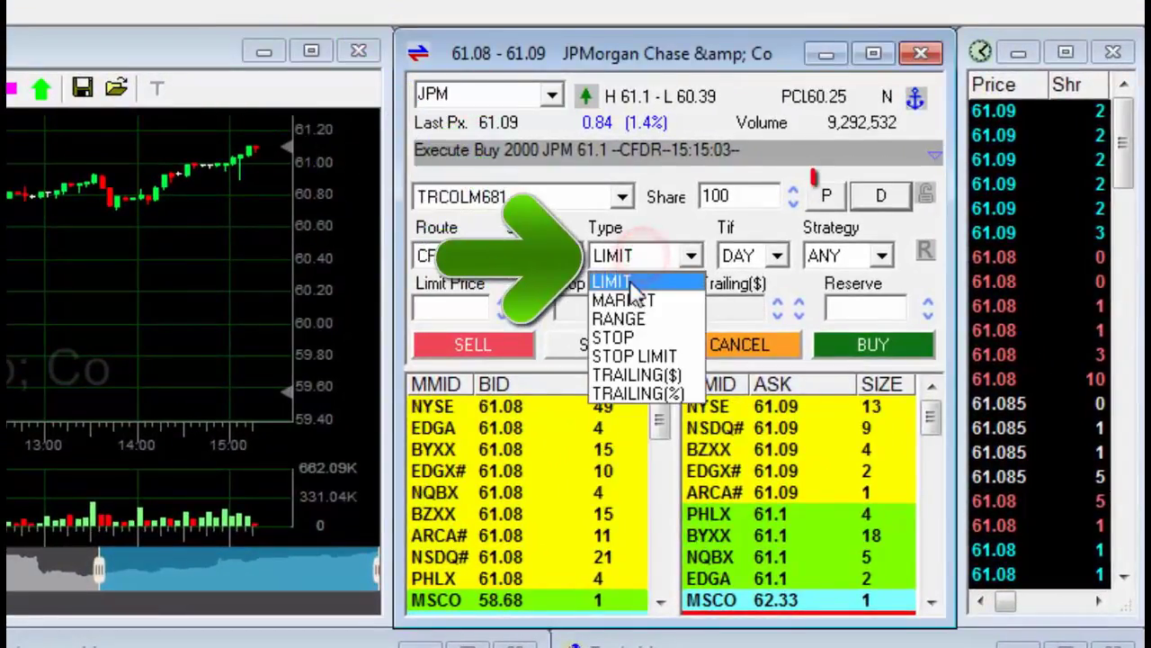
{"action": "left_click", "coordinate": [631, 284]}
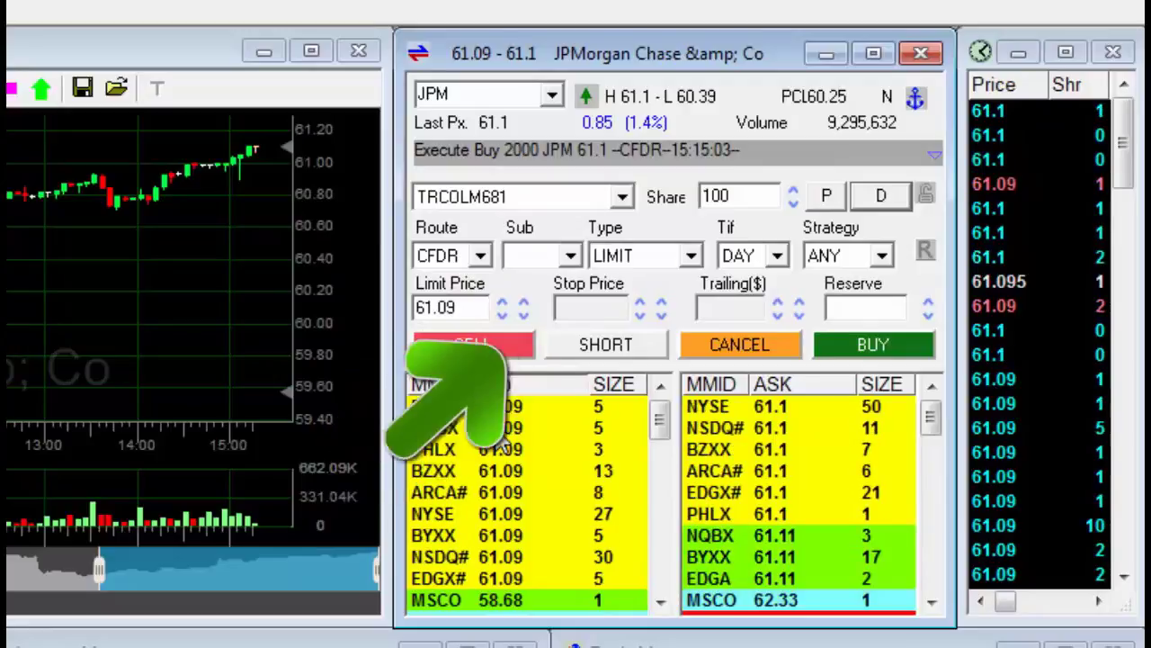
{"action": "left_click", "coordinate": [525, 315]}
{"action": "left_click", "coordinate": [525, 314]}
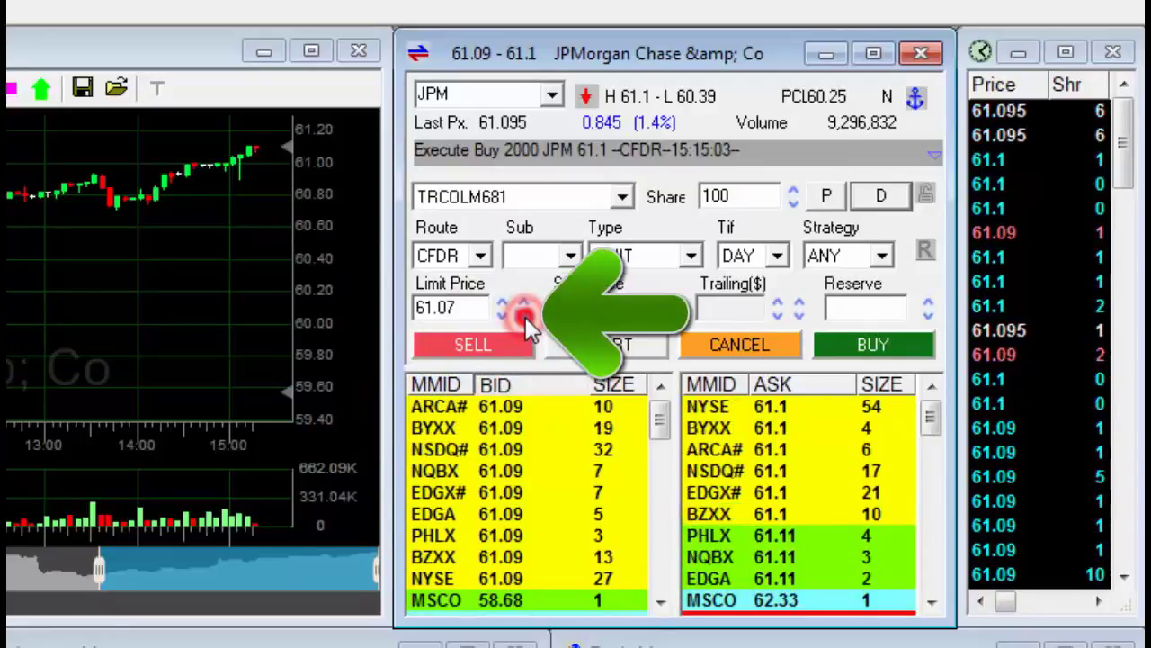
{"action": "left_click", "coordinate": [524, 315]}
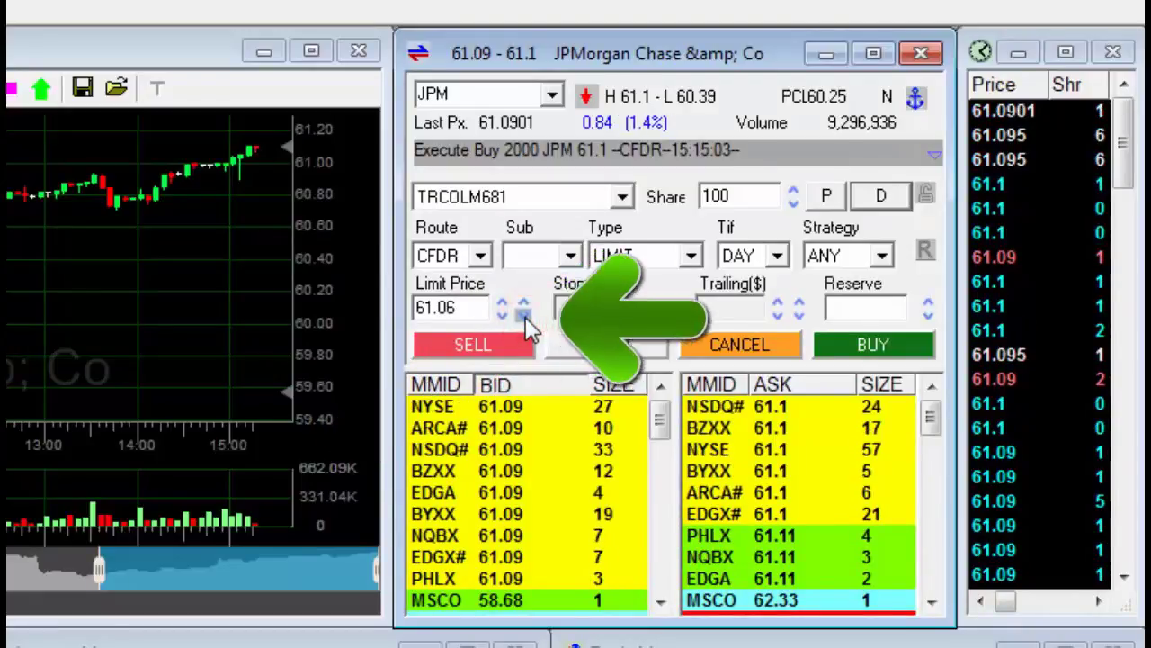
{"action": "left_click", "coordinate": [580, 346]}
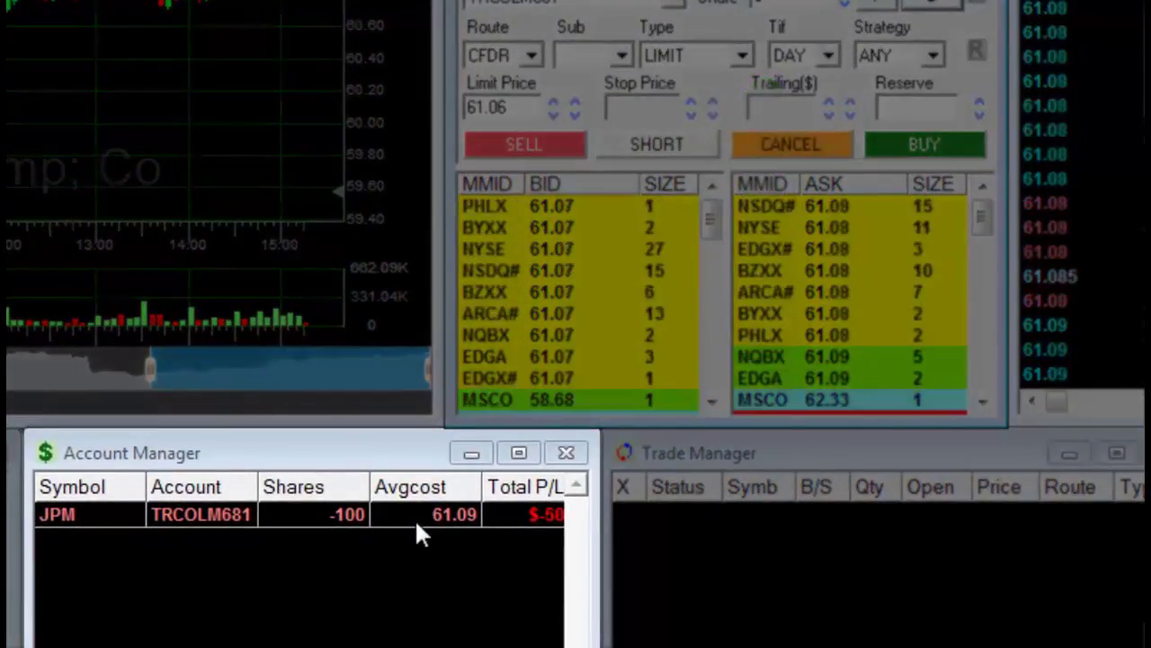
Step: Select the JPM short position, fill a 100-share quantity and set the limit to the 61.1 ask
{"action": "left_click", "coordinate": [307, 520]}
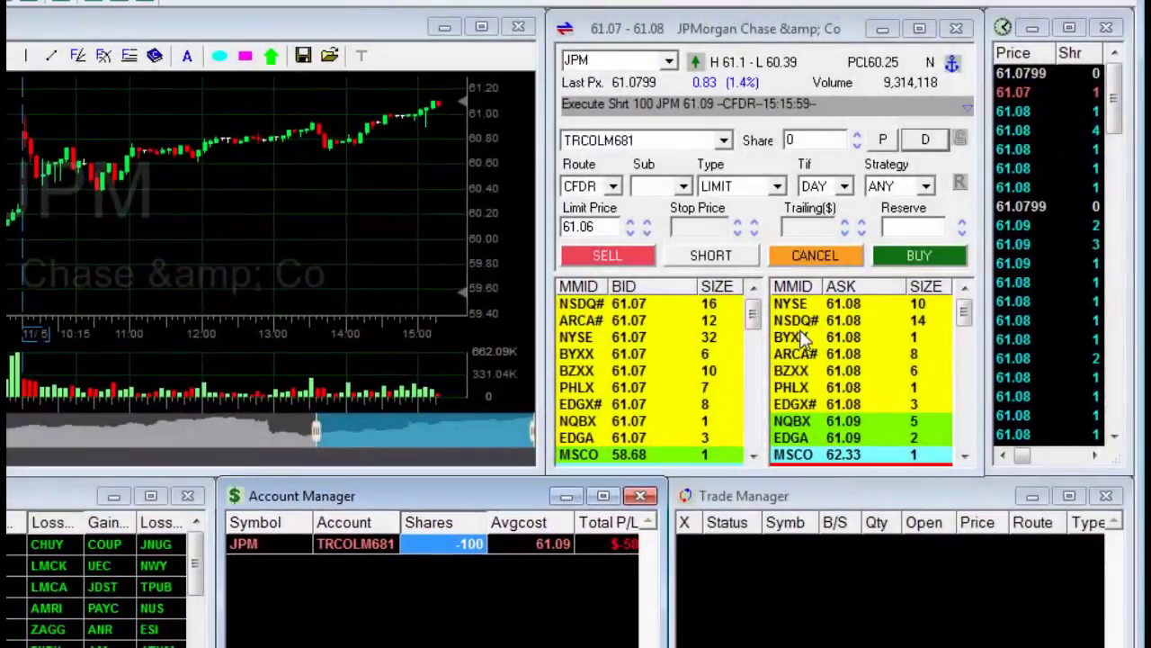
{"action": "left_click", "coordinate": [881, 141]}
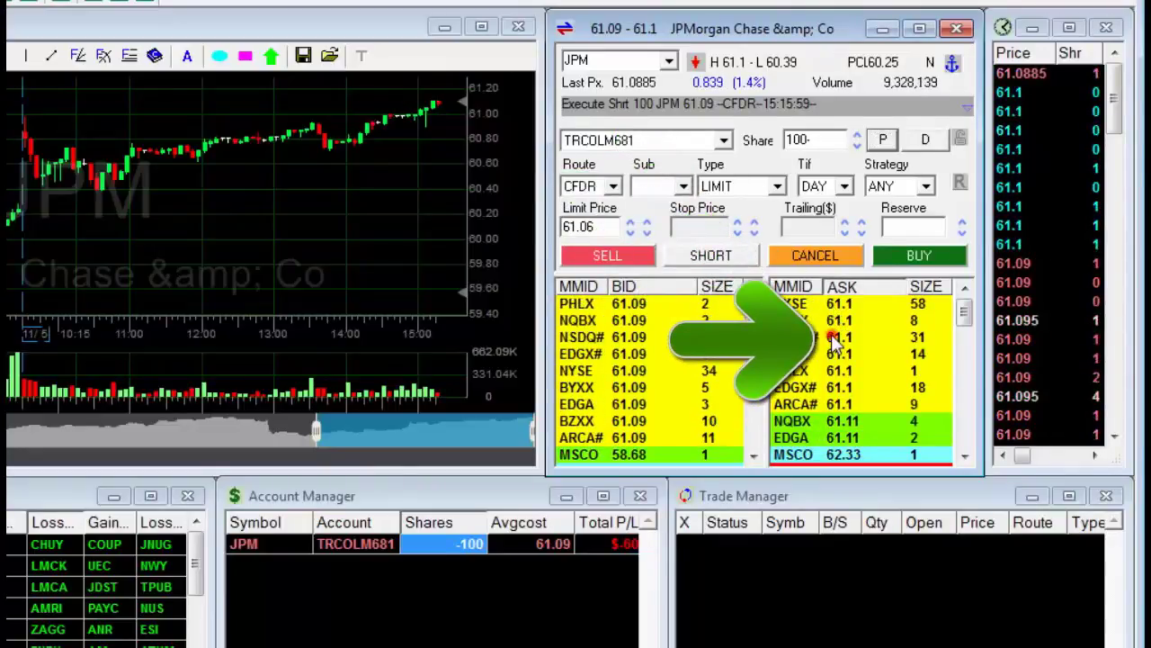
{"action": "left_click", "coordinate": [833, 338]}
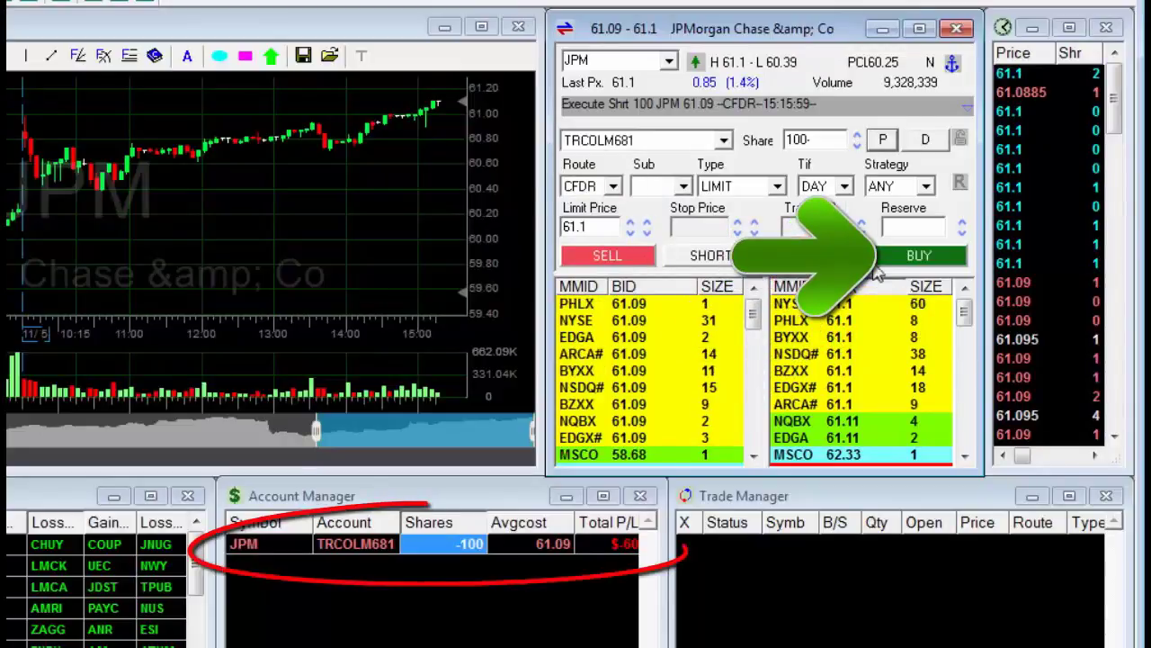